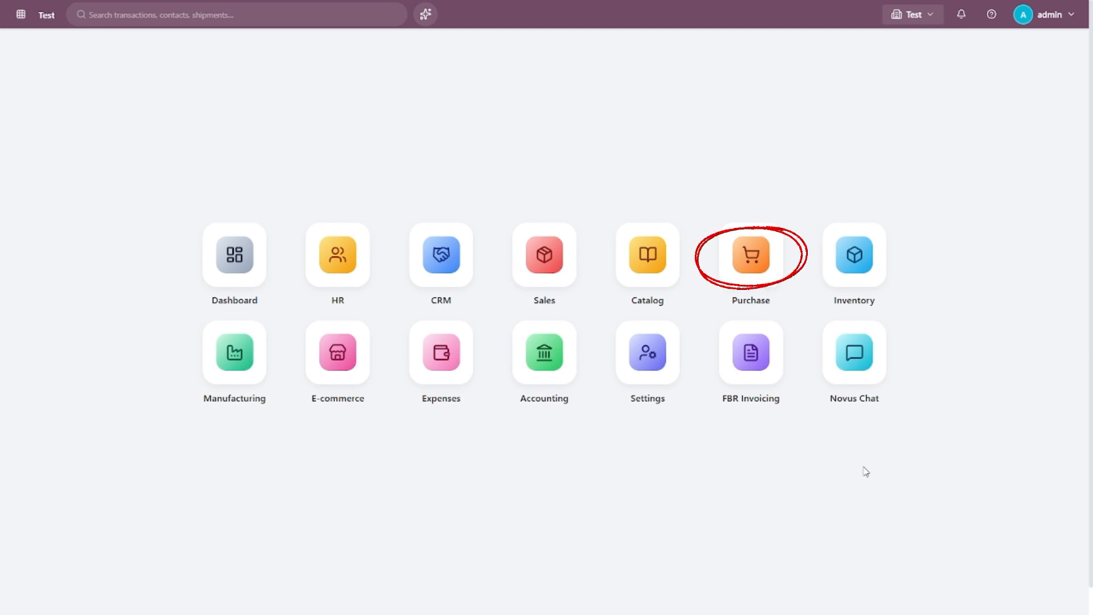
Start a new purchase order from the Purchase module's purchase orders list
{"action": "left_click", "coordinate": [762, 286]}
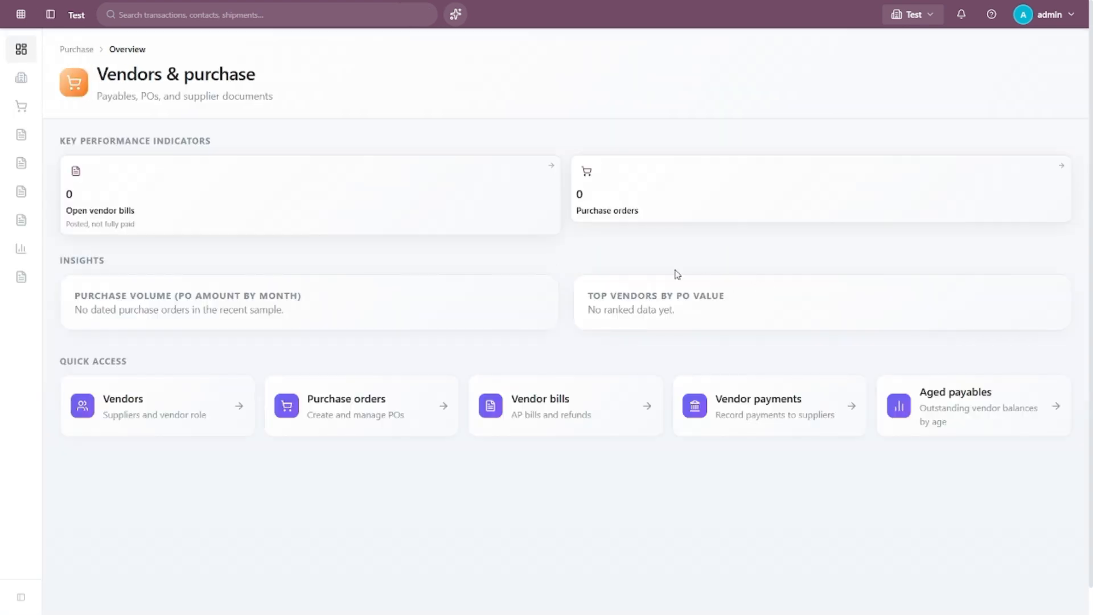
{"action": "mouse_move", "coordinate": [35, 106]}
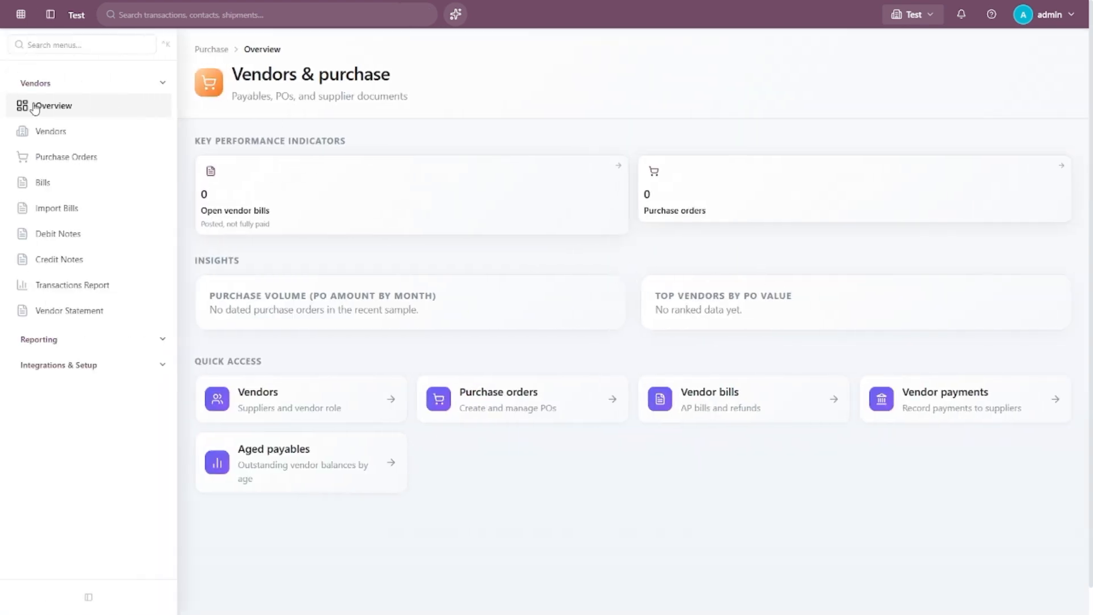
{"action": "left_click", "coordinate": [78, 164]}
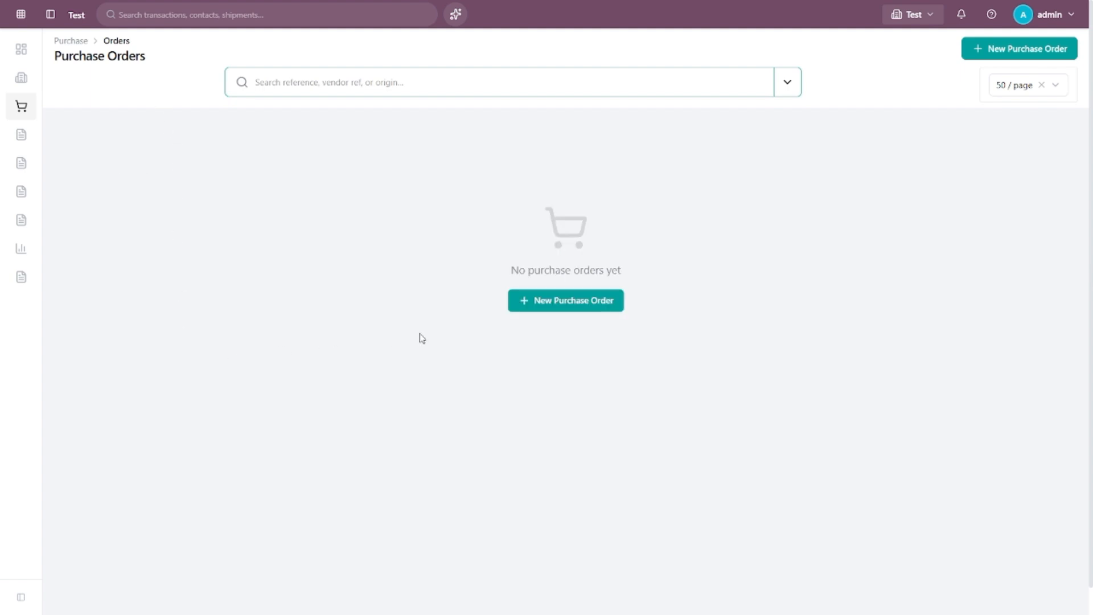
{"action": "left_click", "coordinate": [588, 302]}
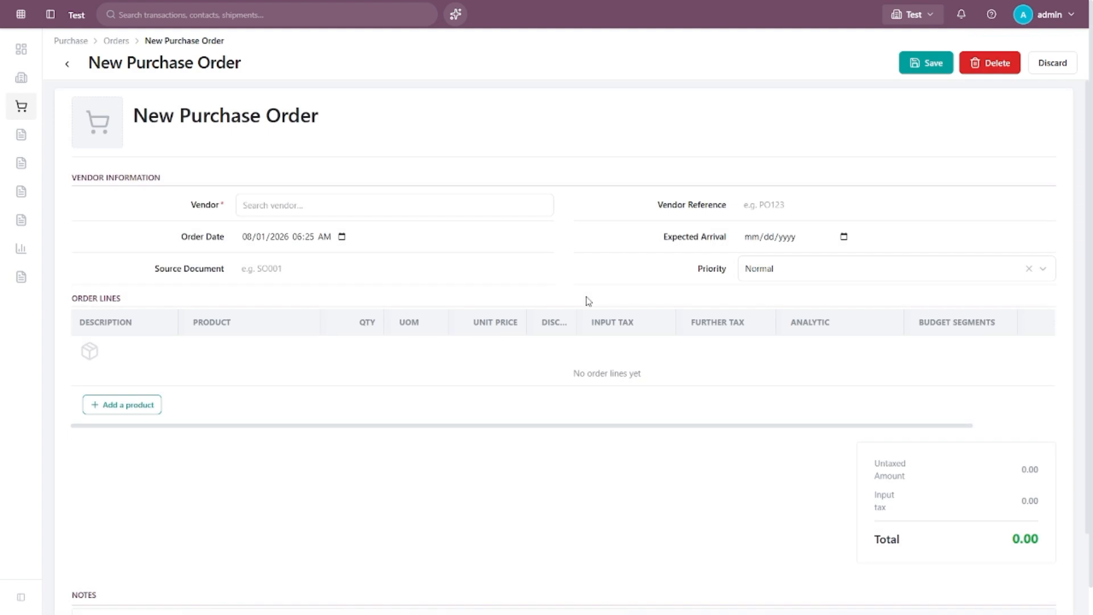
Select the existing vendor for the purchase order and enter the purchase order number as the vendor reference
{"action": "left_click", "coordinate": [429, 212]}
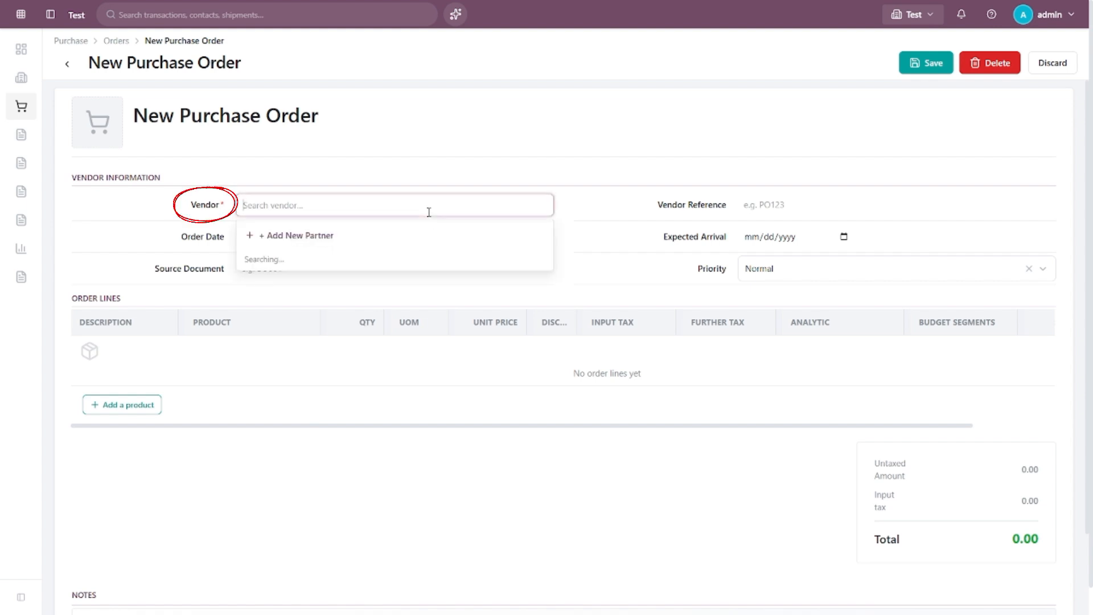
{"action": "left_click", "coordinate": [426, 258]}
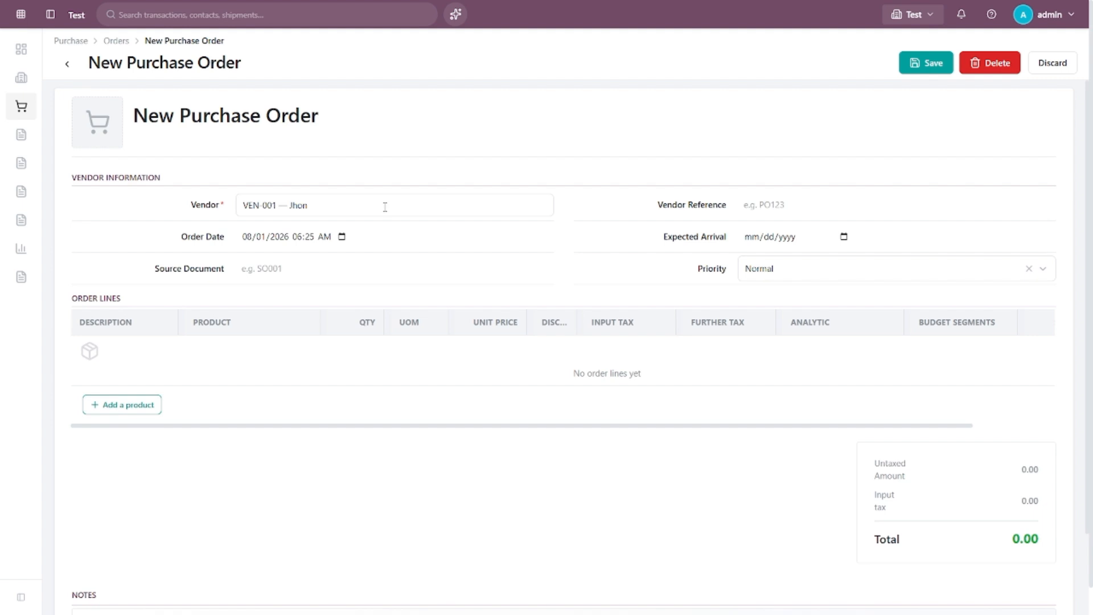
{"action": "left_click", "coordinate": [770, 204]}
{"action": "type", "text": "PO"}
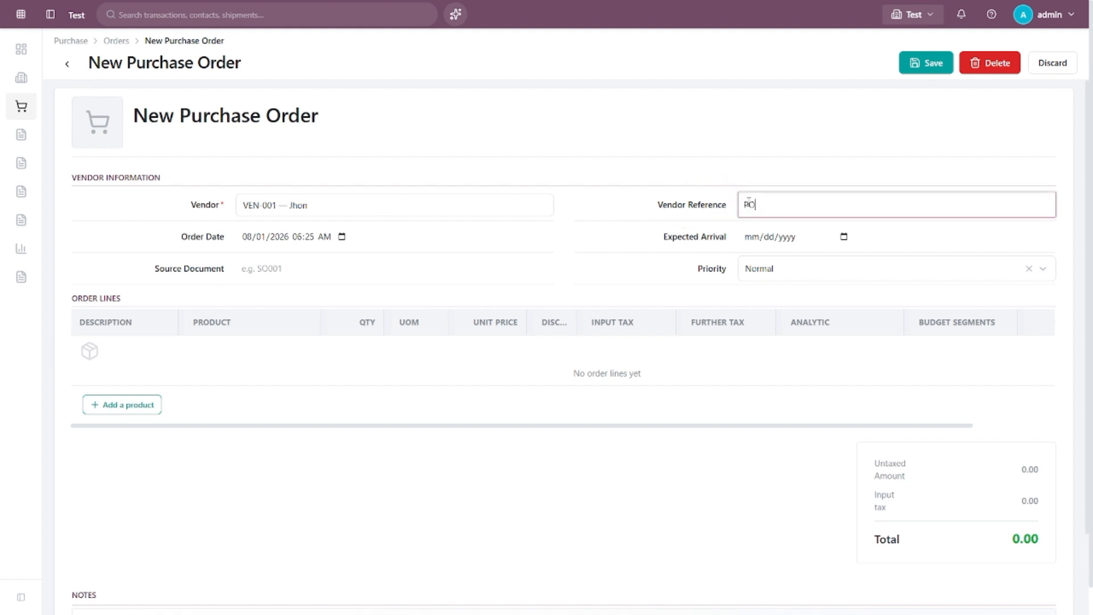
{"action": "type", "text": "-001"}
{"action": "left_click", "coordinate": [691, 218]}
{"action": "double_click", "coordinate": [690, 214]}
{"action": "left_click", "coordinate": [664, 221]}
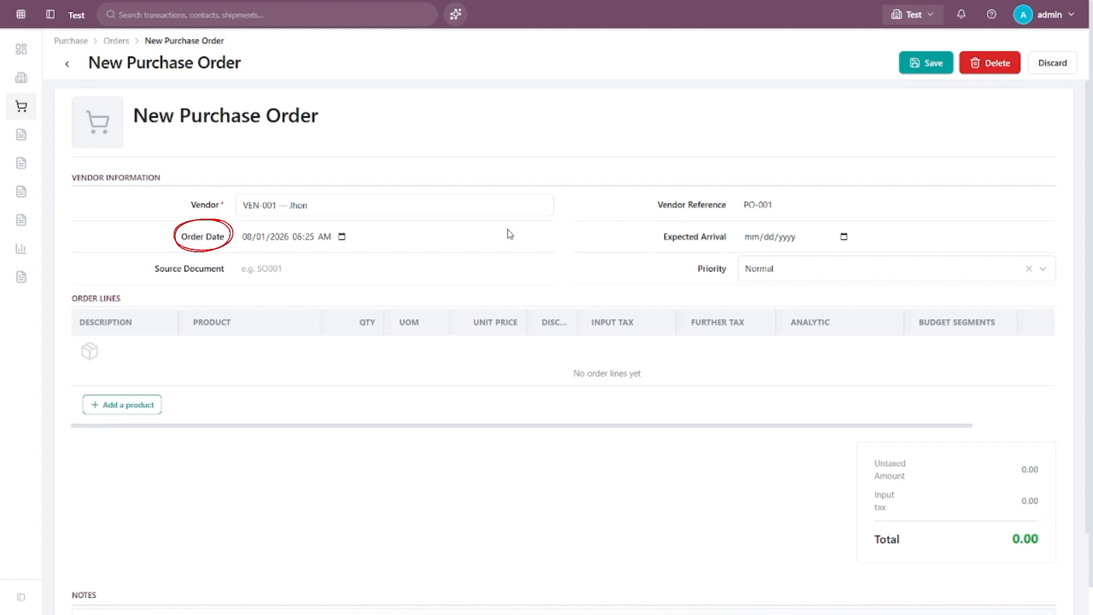
Set the order date to 07/26/2026 and the expected arrival to 07/29/2026
{"action": "left_click", "coordinate": [339, 241]}
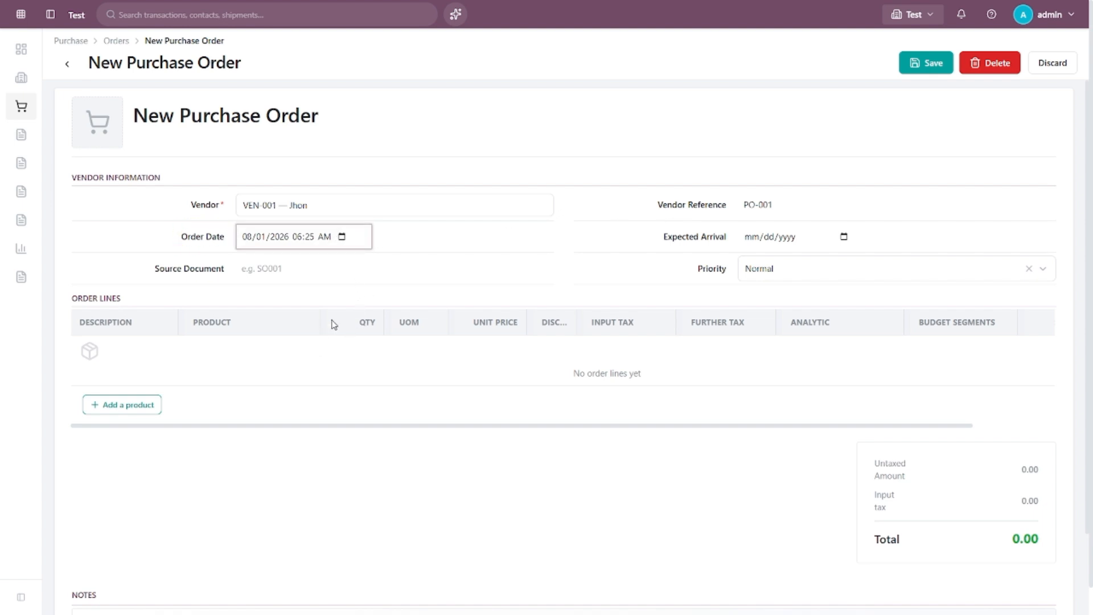
{"action": "left_click", "coordinate": [344, 266]}
{"action": "type", "text": "26"}
{"action": "left_click", "coordinate": [412, 246]}
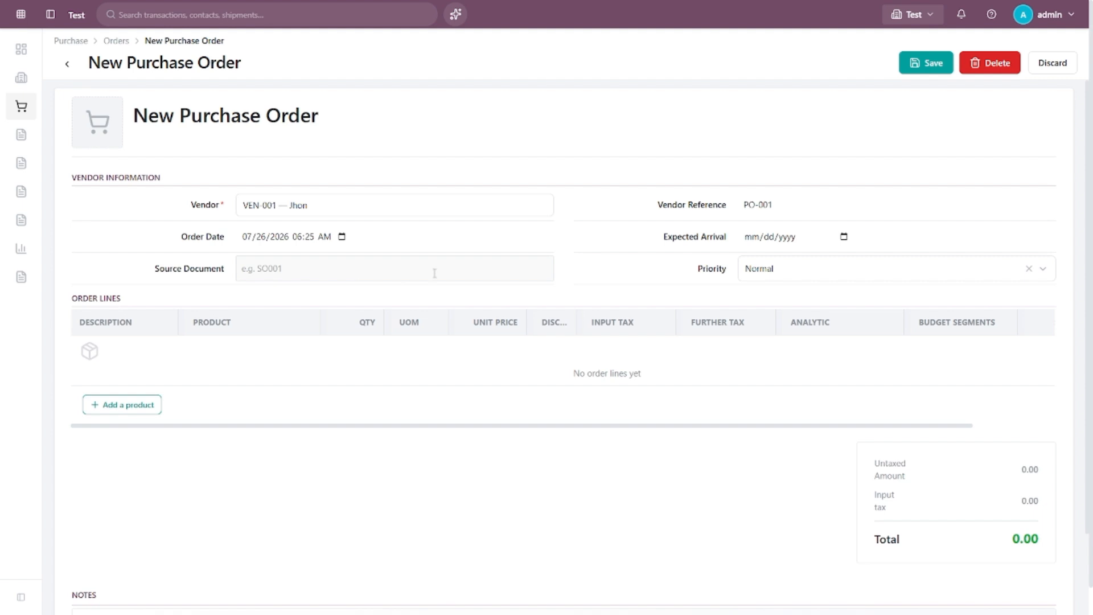
{"action": "left_click", "coordinate": [844, 238]}
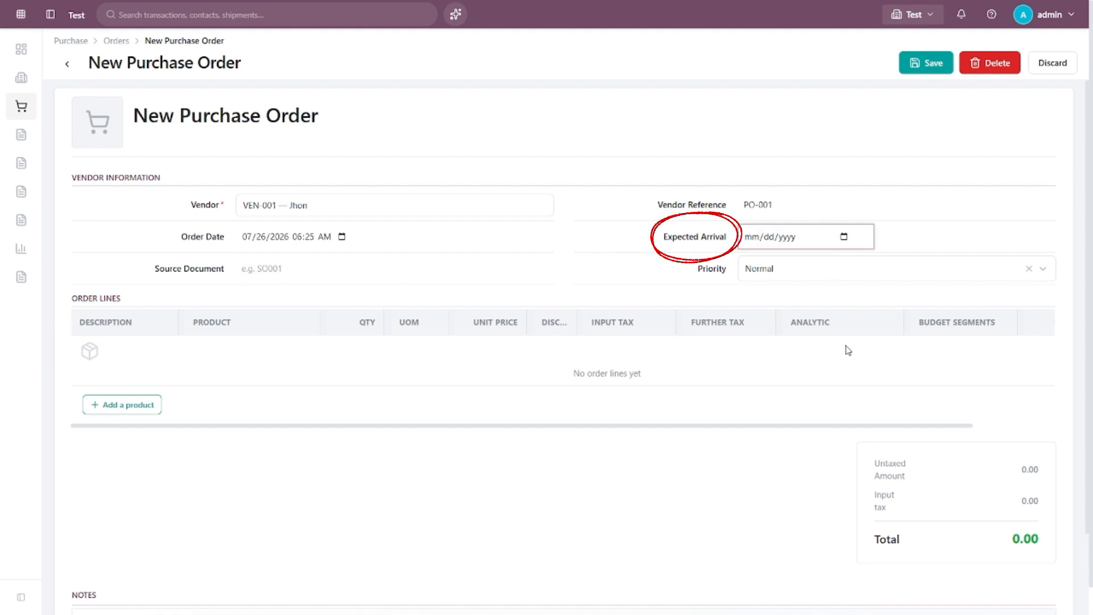
{"action": "left_click", "coordinate": [819, 318]}
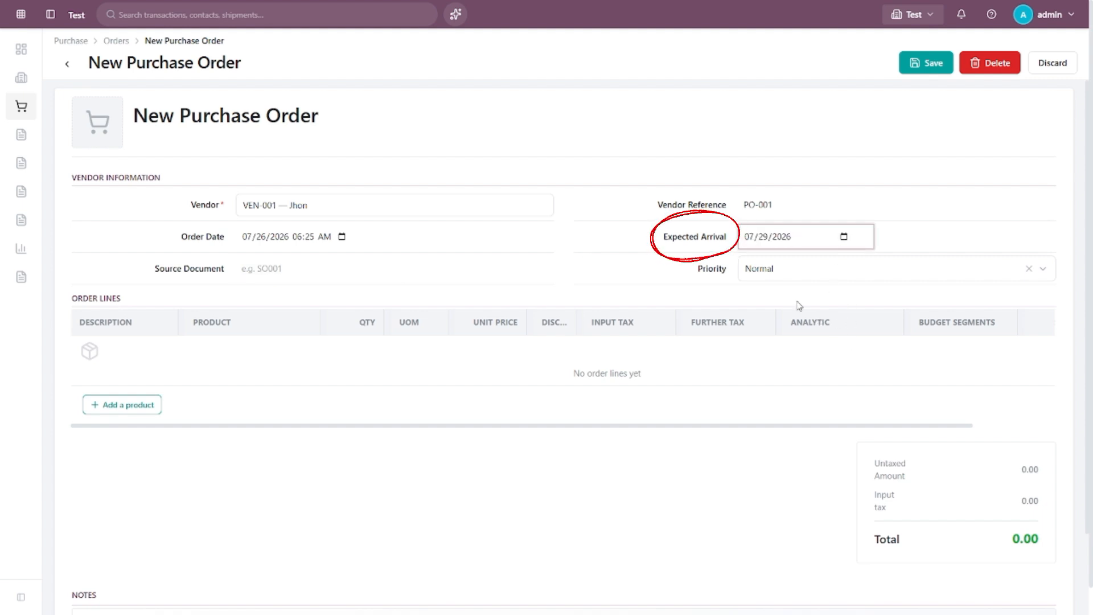
{"action": "left_click", "coordinate": [672, 270]}
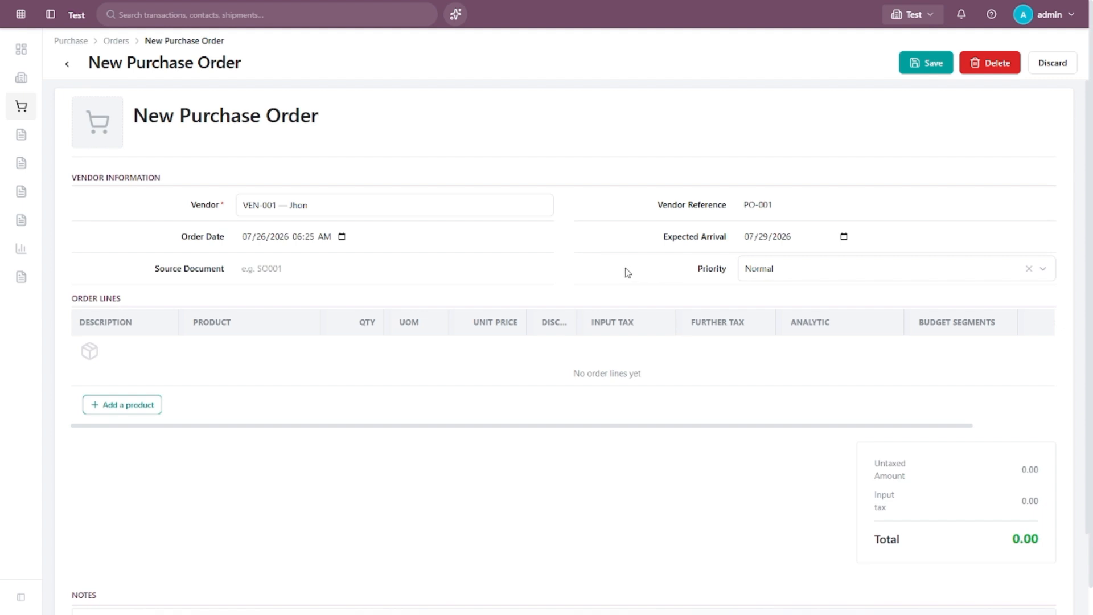
Enter the sales order number as the source document and choose Normal as the priority
{"action": "left_click", "coordinate": [356, 268]}
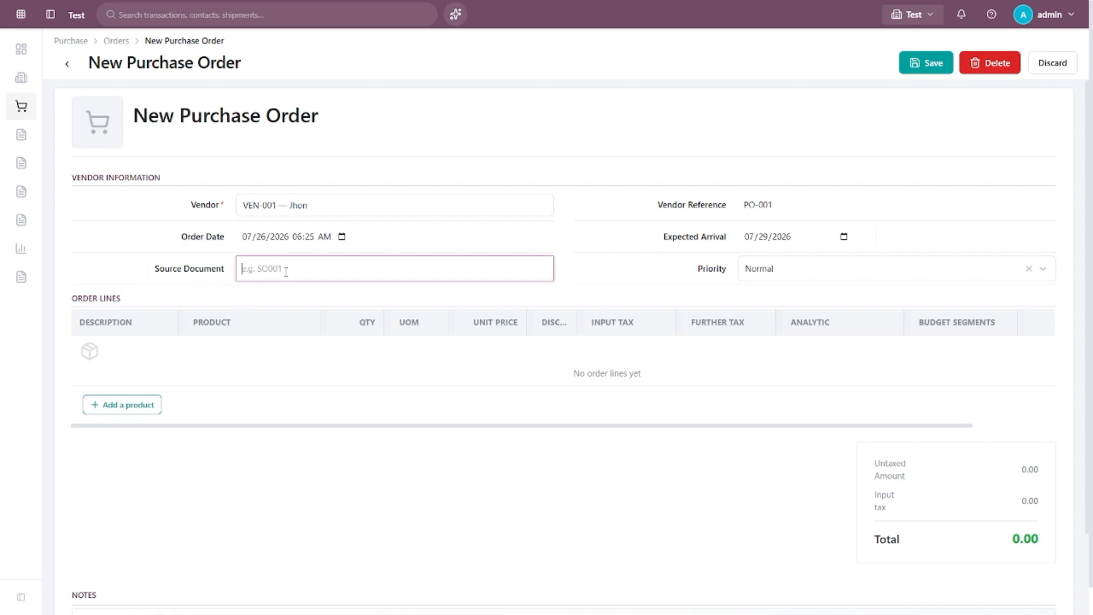
{"action": "type", "text": "SO-001"}
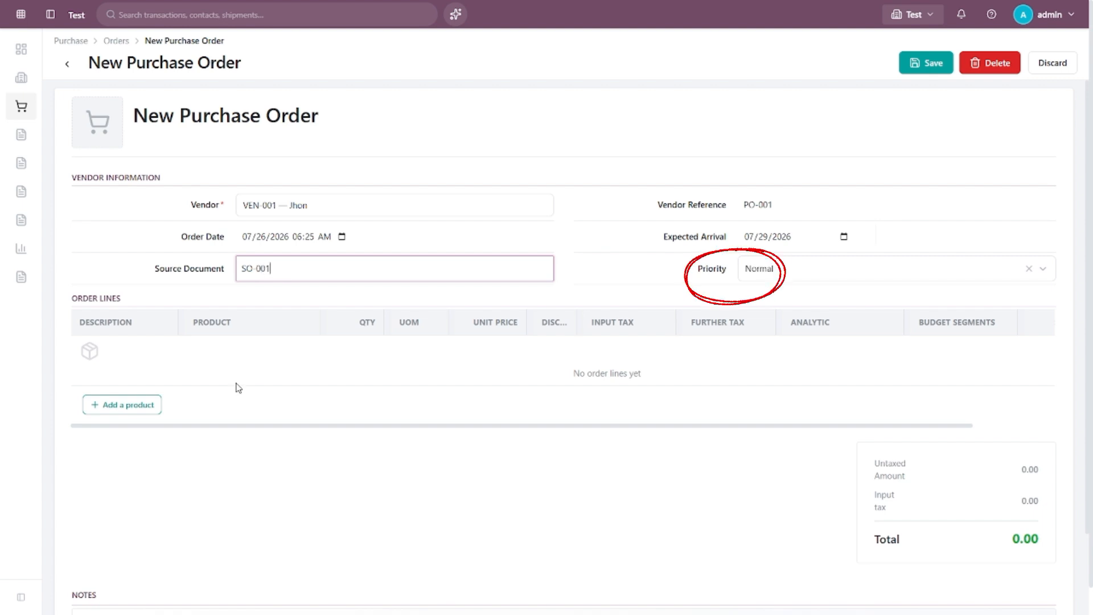
{"action": "left_click", "coordinate": [215, 416]}
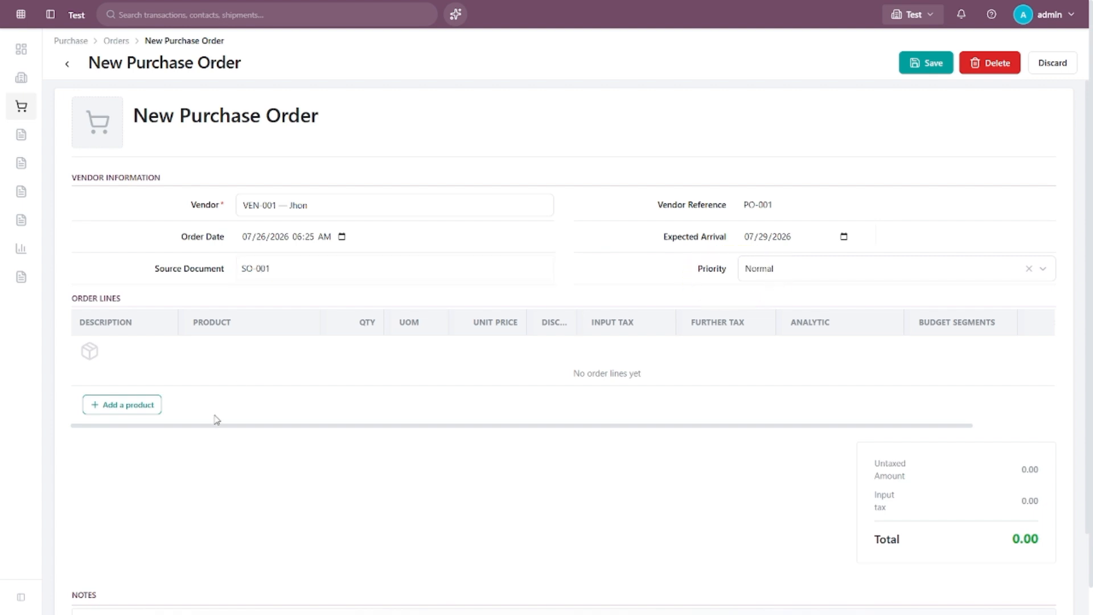
{"action": "left_click", "coordinate": [780, 277]}
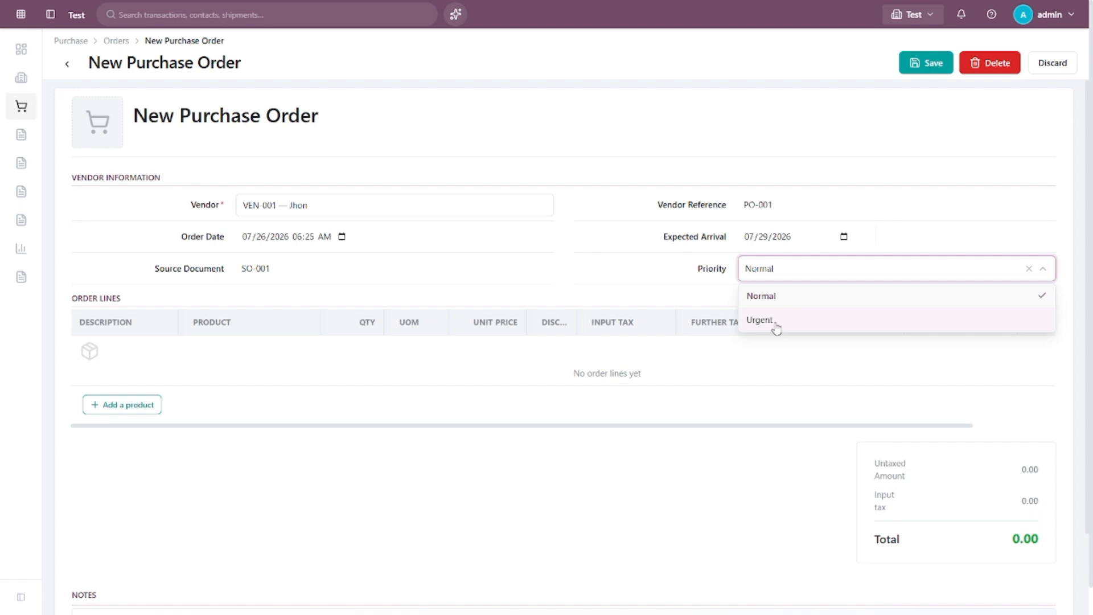
{"action": "left_click", "coordinate": [757, 299]}
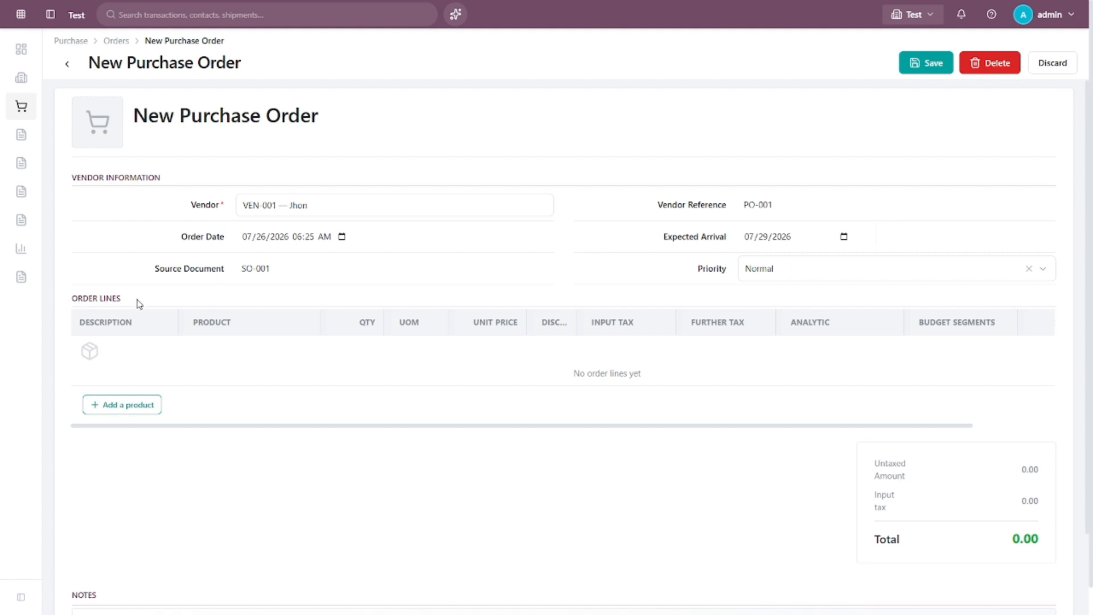
Add an order line for the product Toy Car with a quantity of 200
{"action": "left_click", "coordinate": [140, 410]}
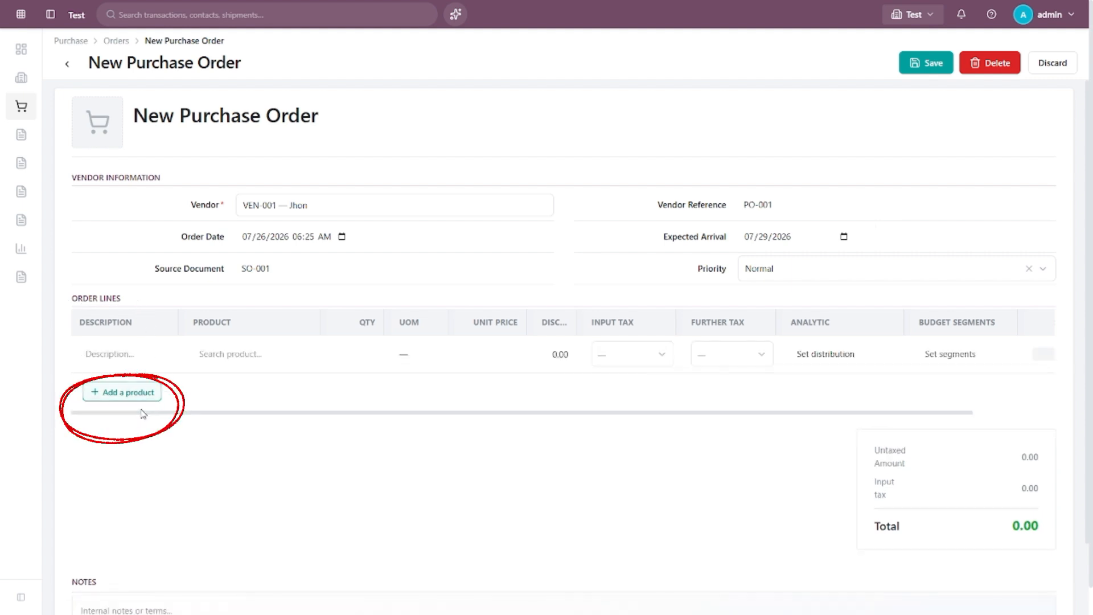
{"action": "left_click", "coordinate": [239, 357]}
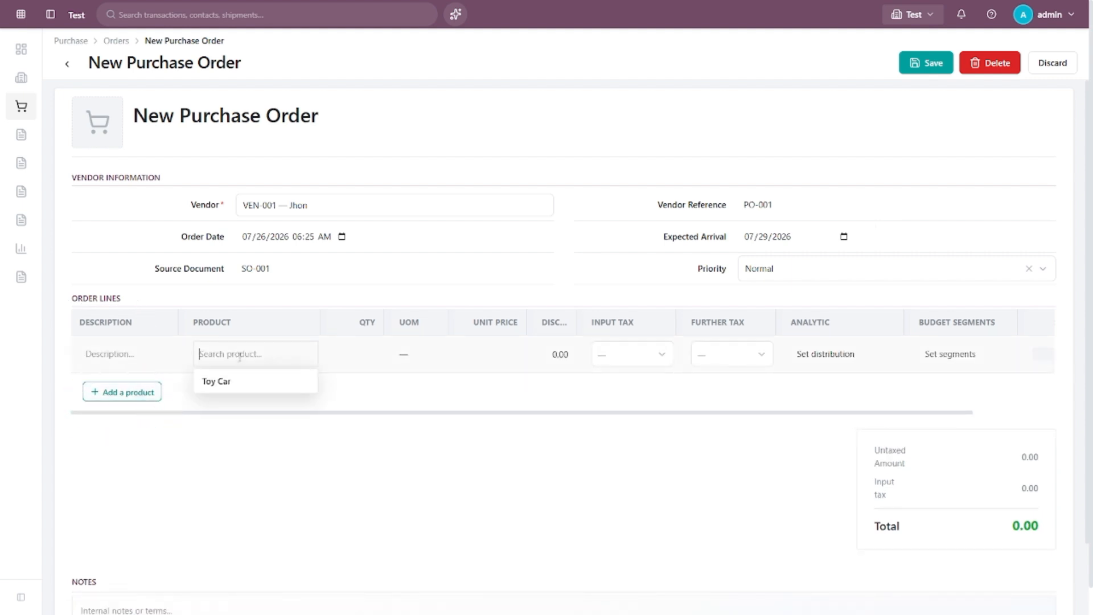
{"action": "left_click", "coordinate": [222, 381]}
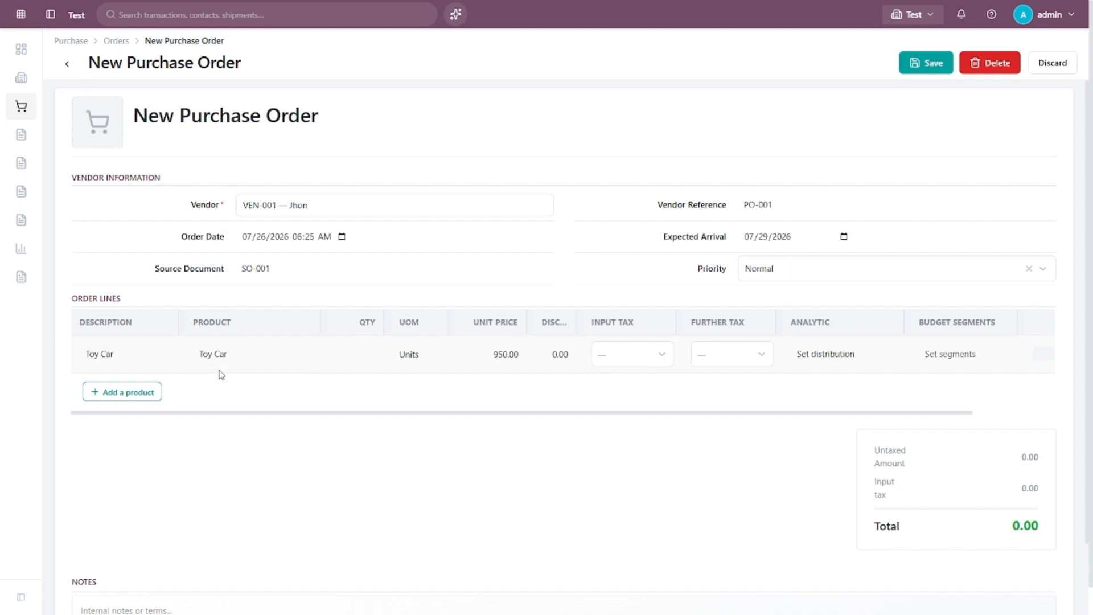
{"action": "left_click", "coordinate": [134, 356]}
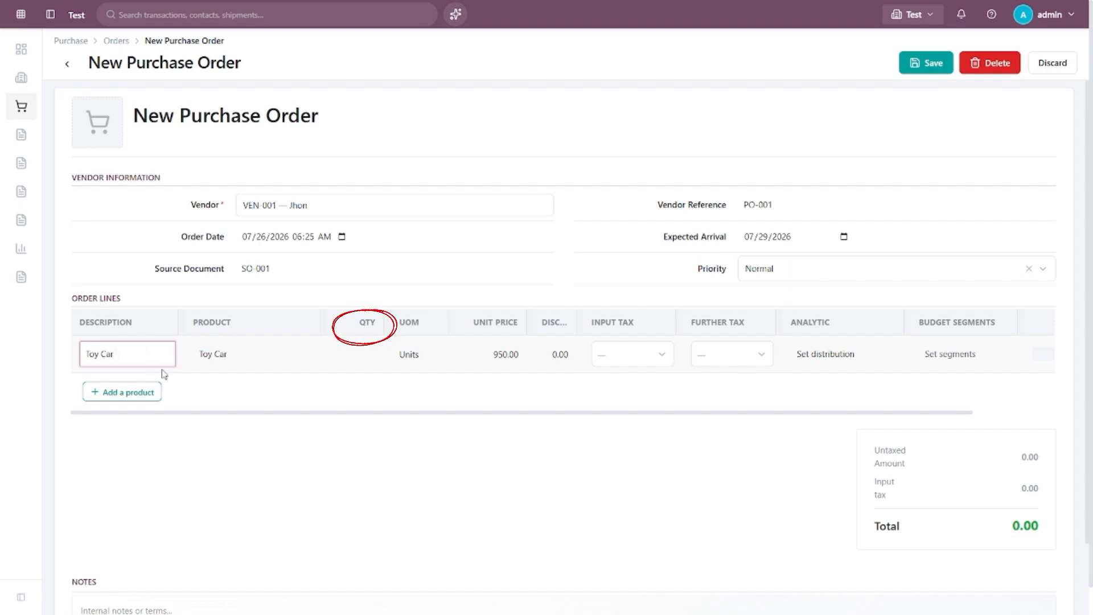
{"action": "left_click", "coordinate": [356, 359]}
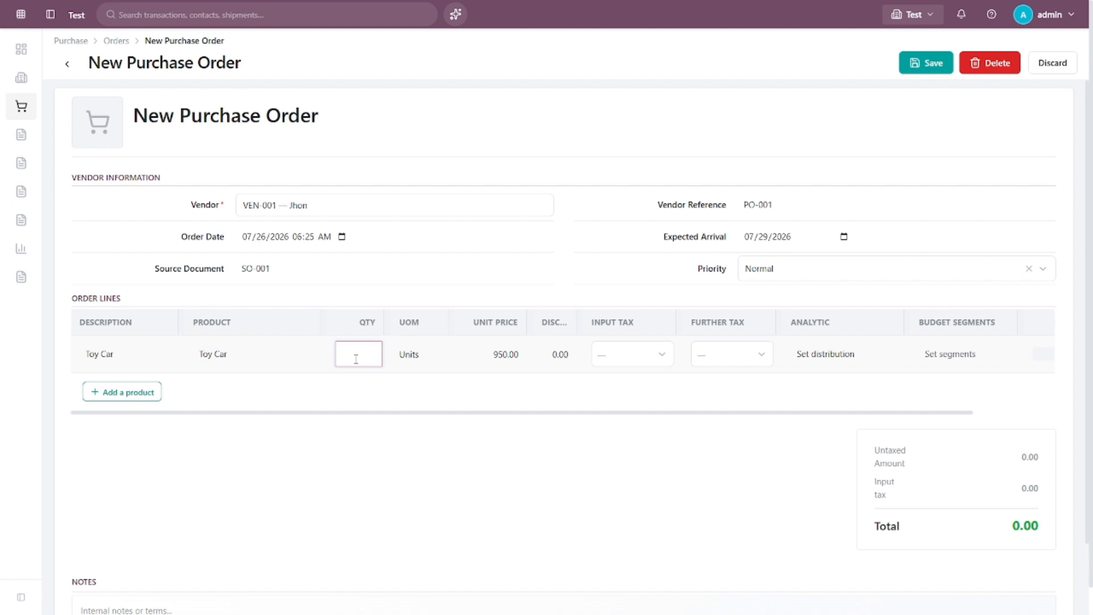
{"action": "type", "text": "200"}
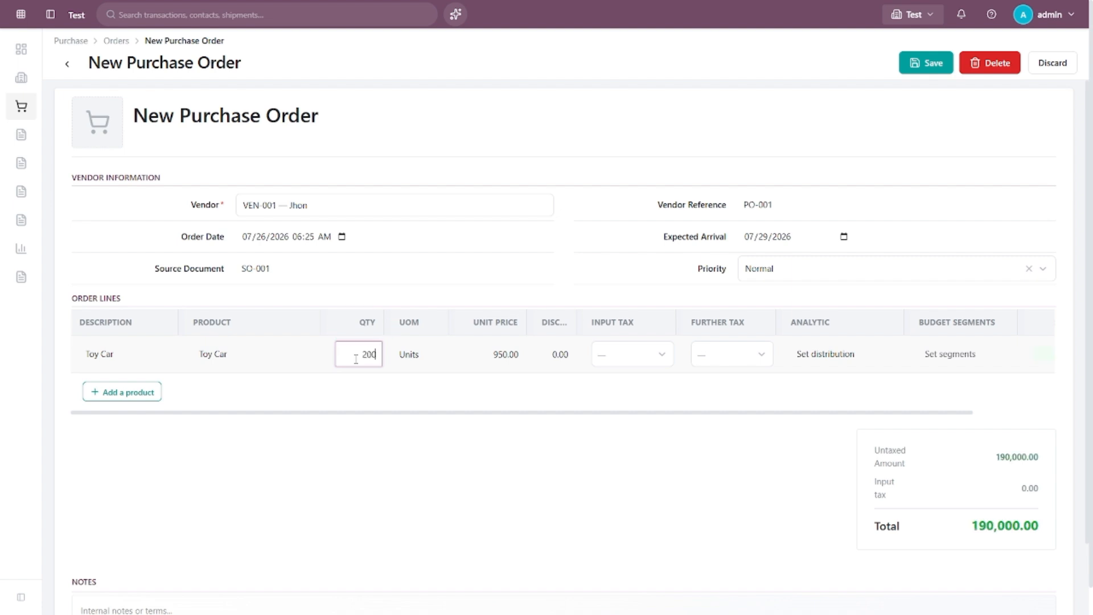
{"action": "left_click", "coordinate": [359, 377]}
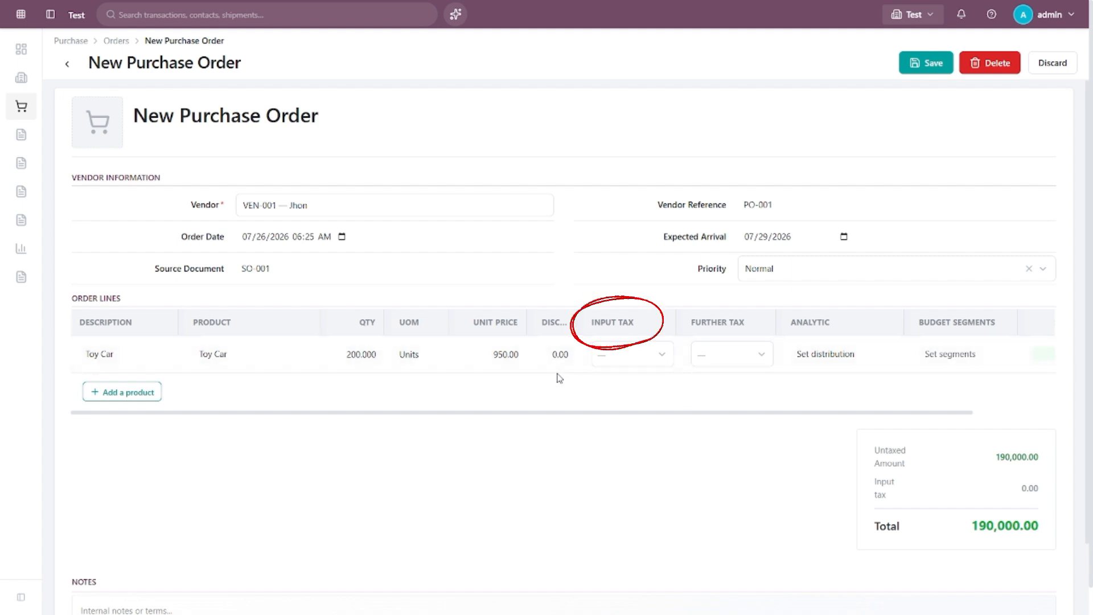
Examine the input tax and further tax choices for the Toy Car line without selecting any
{"action": "left_click", "coordinate": [642, 358]}
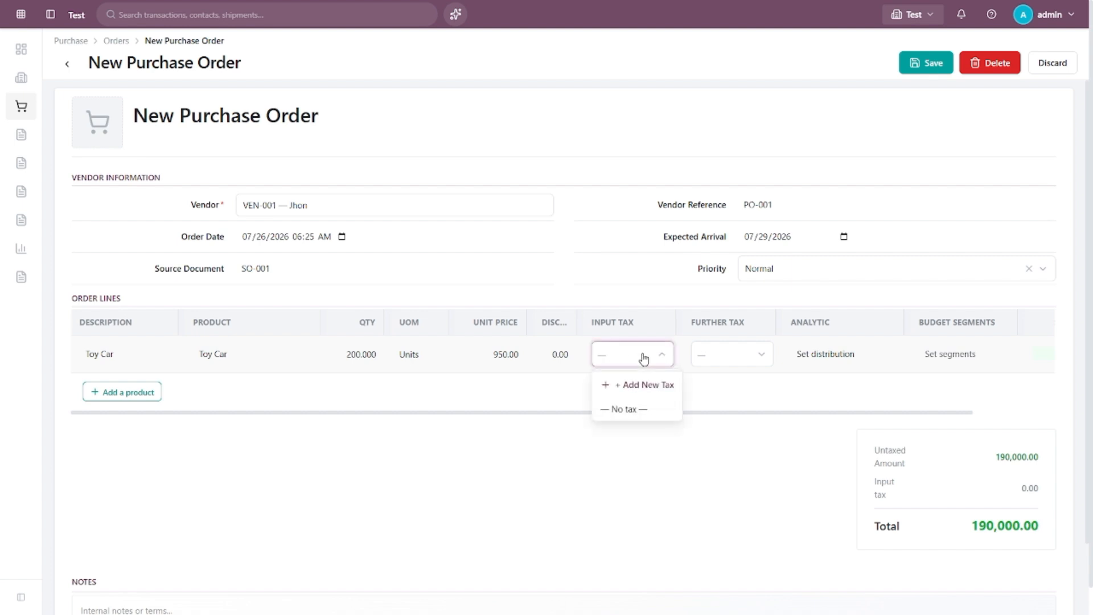
{"action": "left_click", "coordinate": [711, 361]}
{"action": "left_click", "coordinate": [664, 393]}
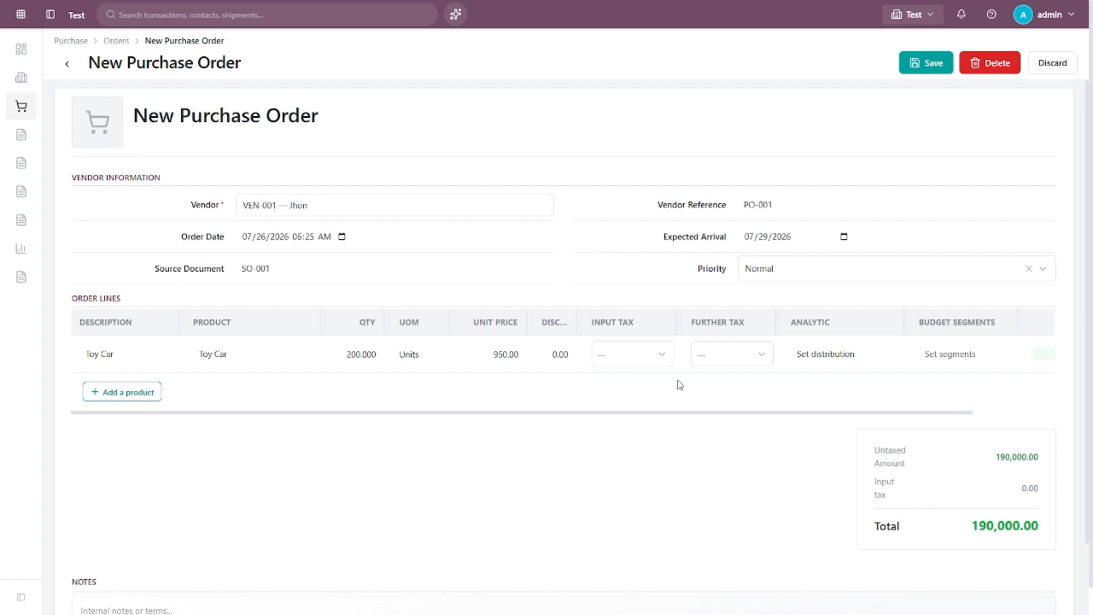
Examine the analytic distribution settings of the Toy Car line and close them without applying an allocation
{"action": "scroll", "coordinate": [680, 385], "scroll_direction": "right", "scroll_amount": 3}
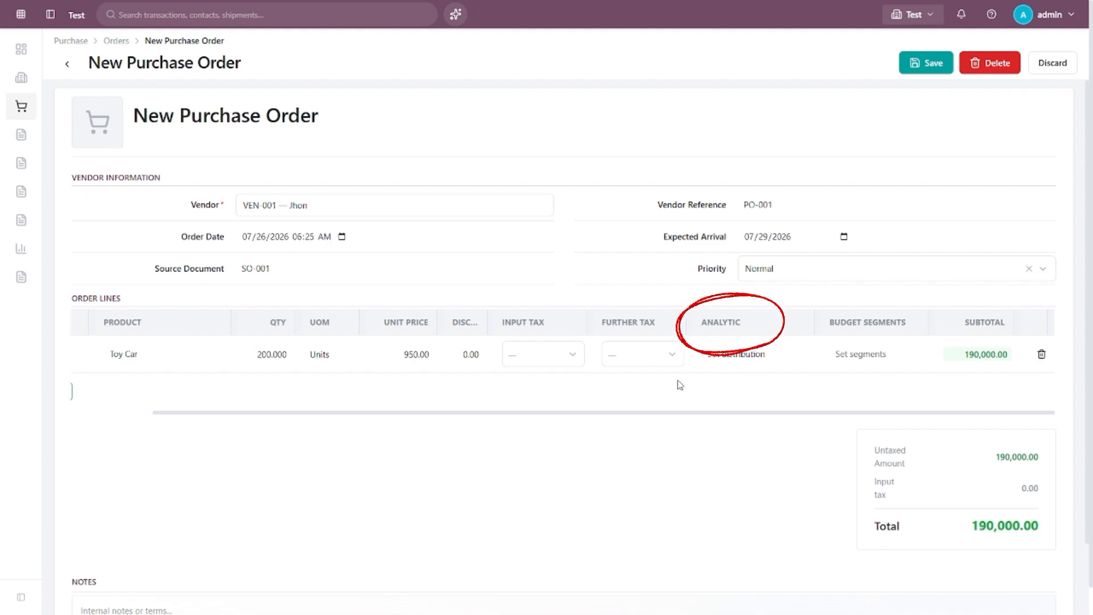
{"action": "left_click", "coordinate": [746, 355]}
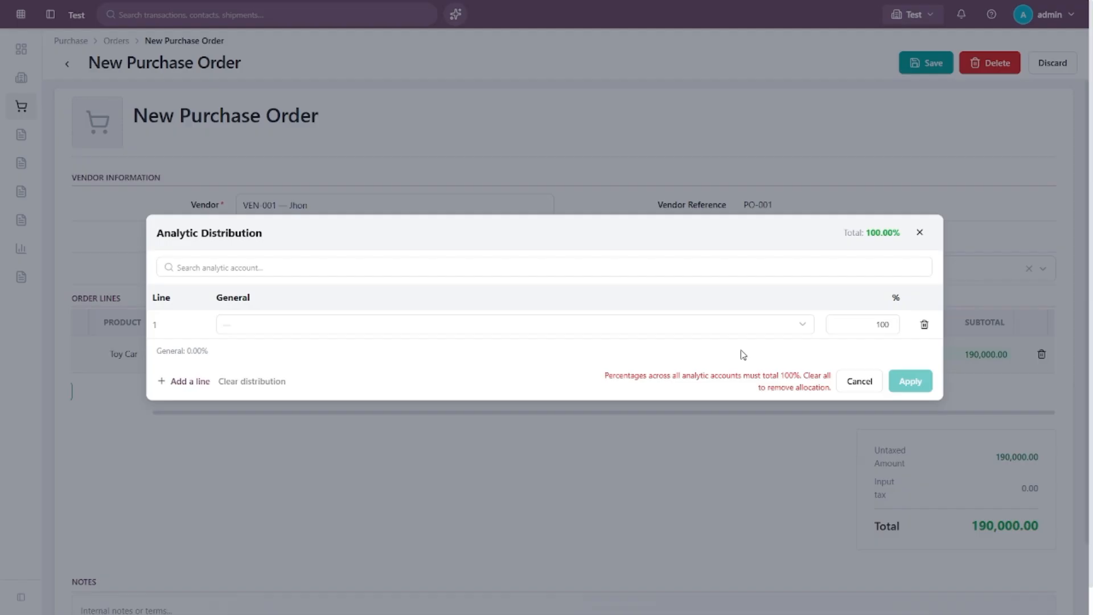
{"action": "left_click", "coordinate": [684, 323]}
{"action": "left_click", "coordinate": [836, 351]}
{"action": "left_click", "coordinate": [863, 381]}
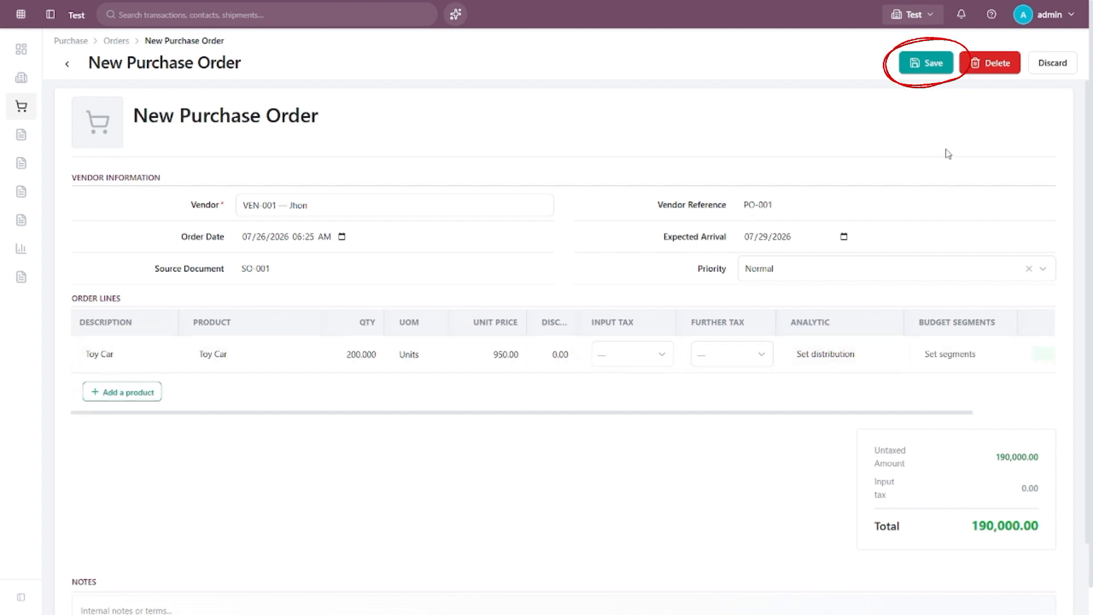
Save the new purchase order and confirm its draft, returning to the purchase orders list
{"action": "left_click", "coordinate": [925, 64]}
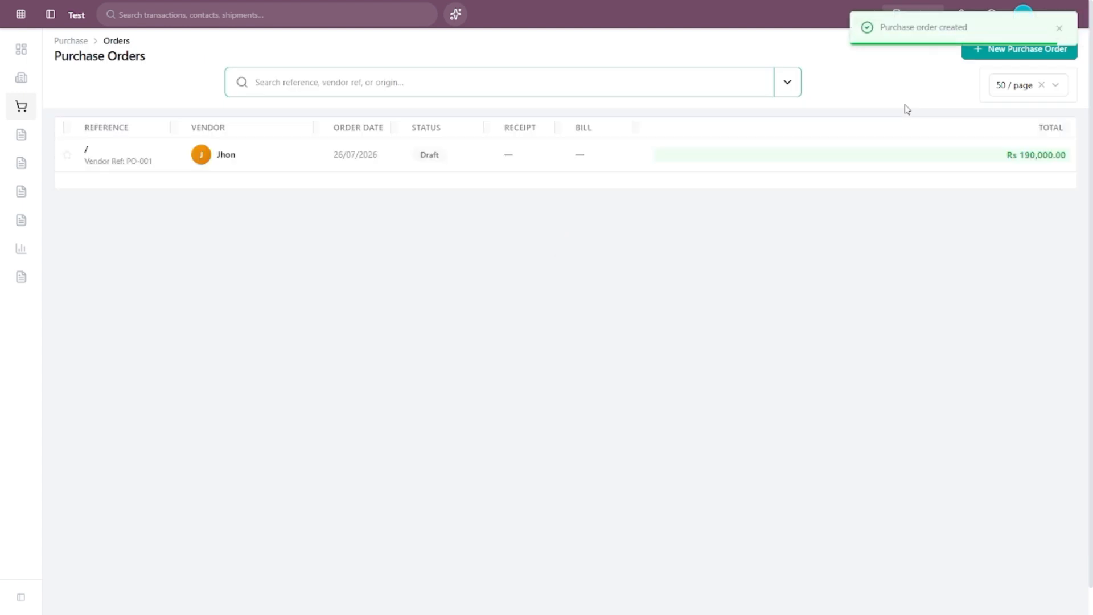
{"action": "left_click", "coordinate": [441, 162]}
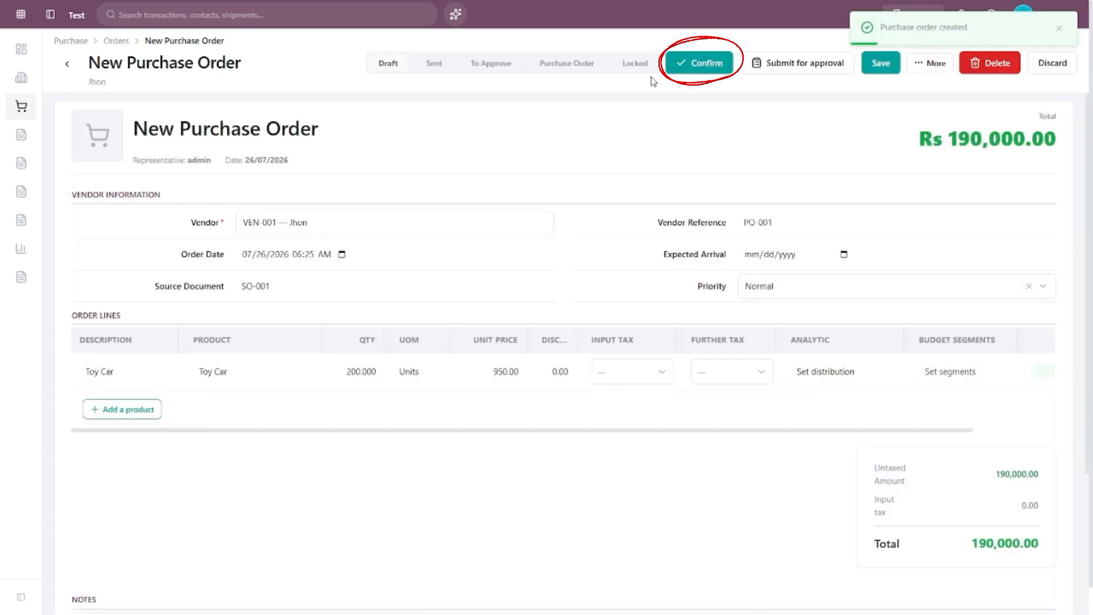
{"action": "left_click", "coordinate": [701, 64]}
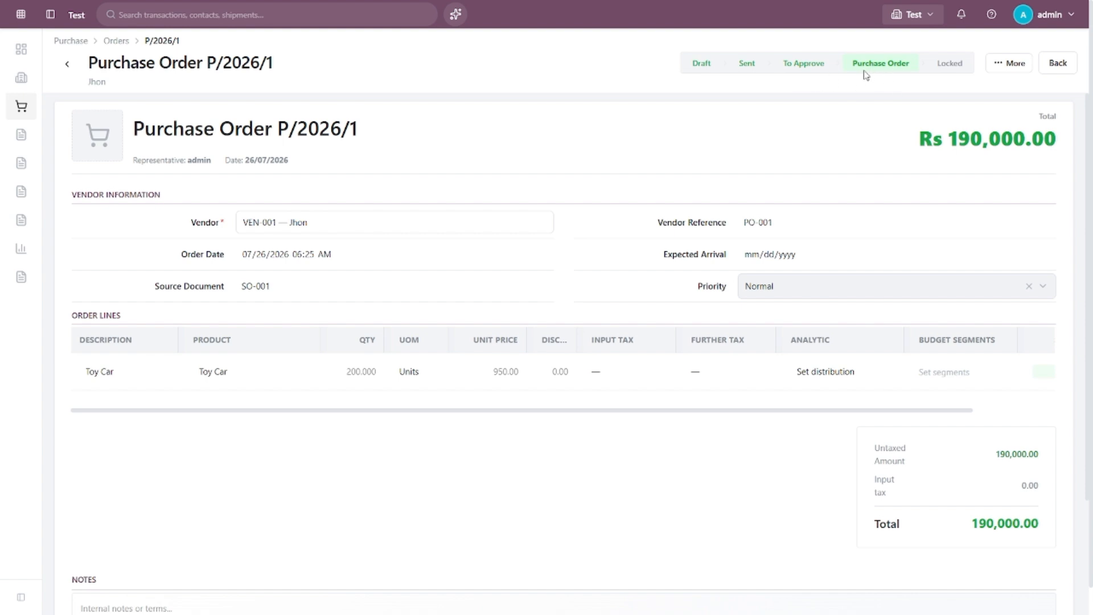
{"action": "mouse_move", "coordinate": [34, 69]}
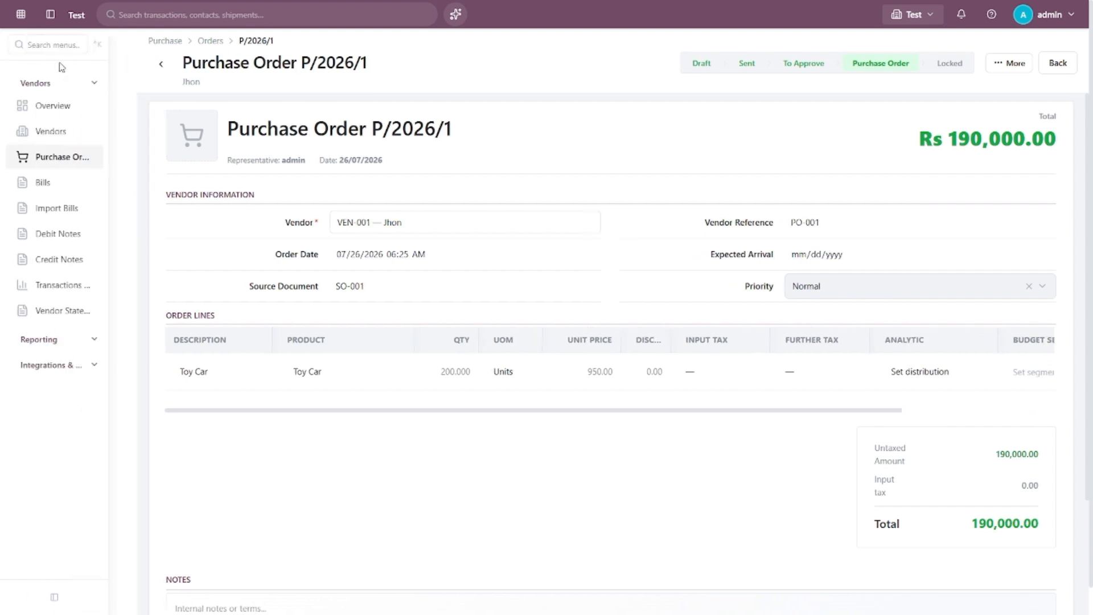
{"action": "left_click", "coordinate": [67, 61]}
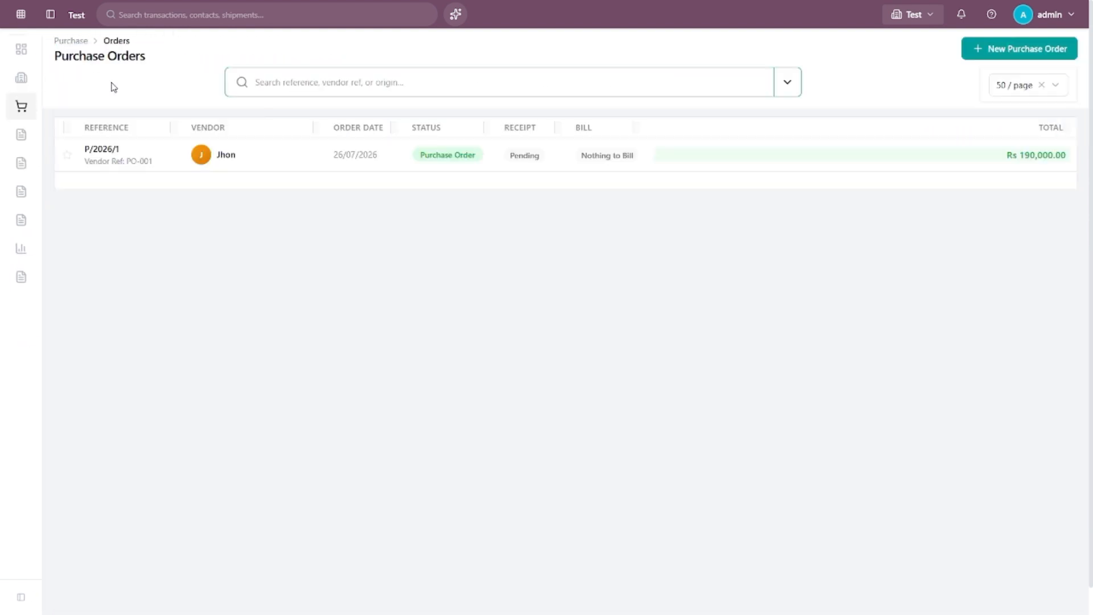